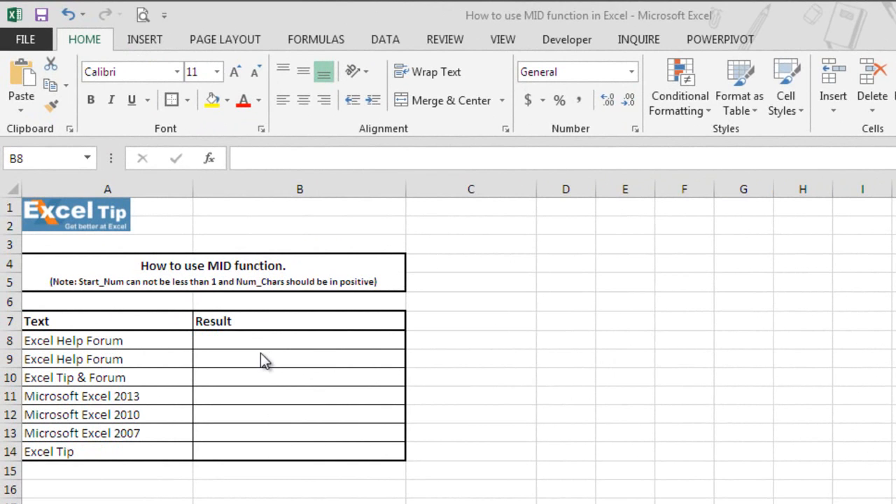
- Enter a MID formula in B8 extracting 5 characters from A8 starting at position 1: =MID(A8,1,5)
left_click(260, 340)
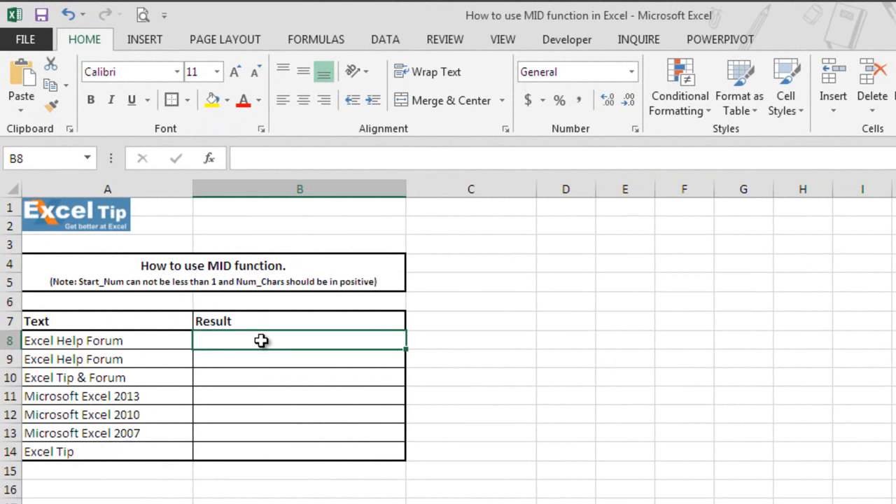
double_click(261, 340)
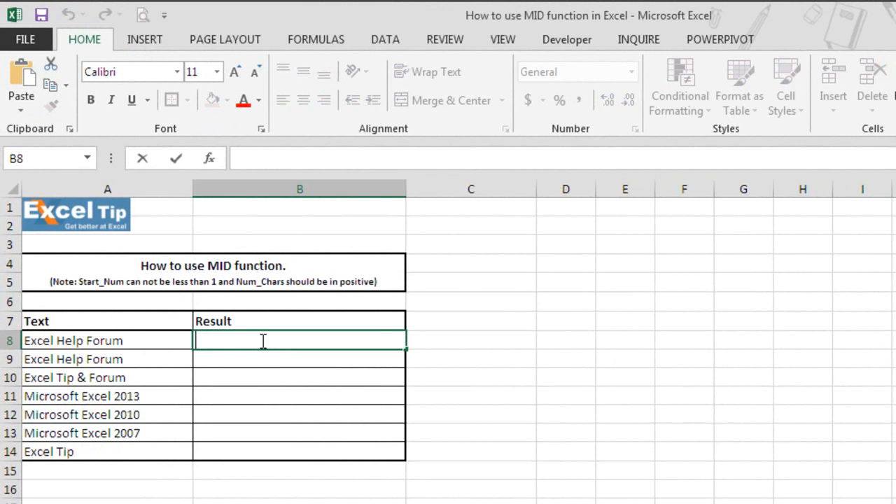
type("=MID")
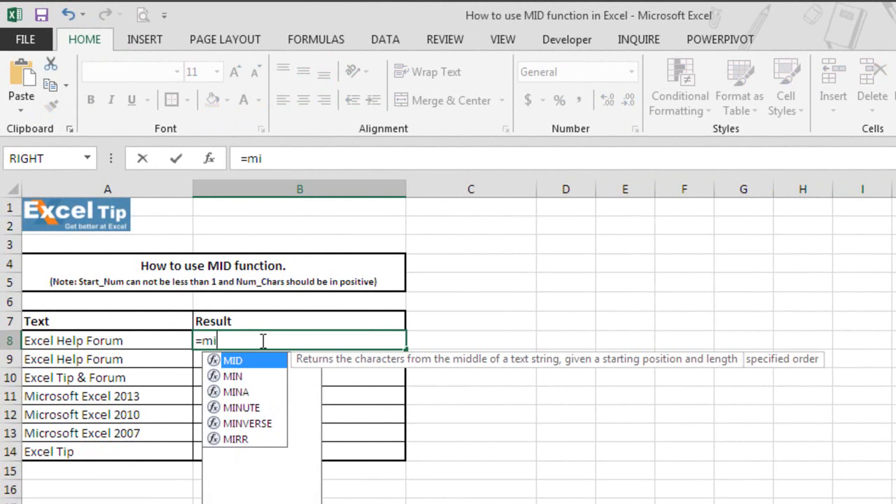
type("(")
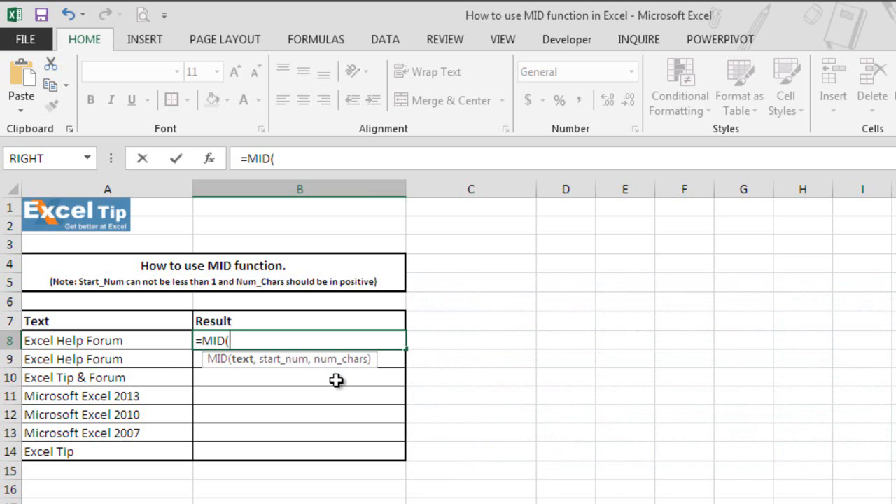
left_click(138, 342)
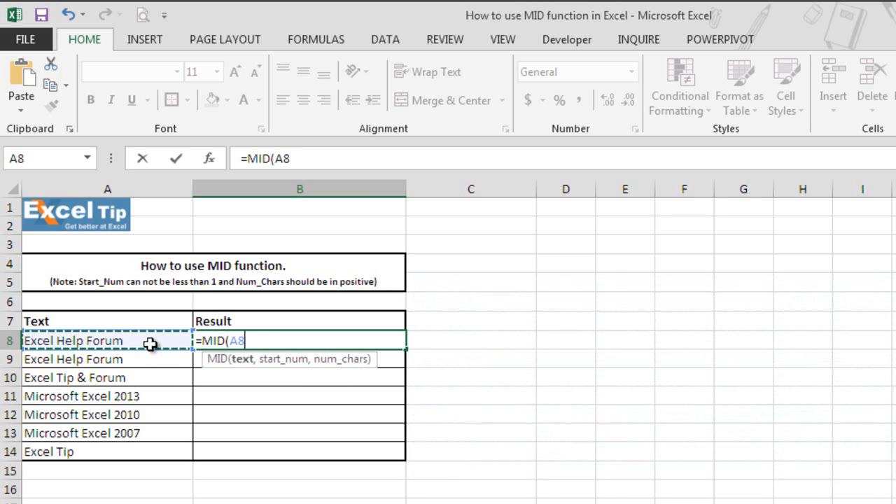
type(",")
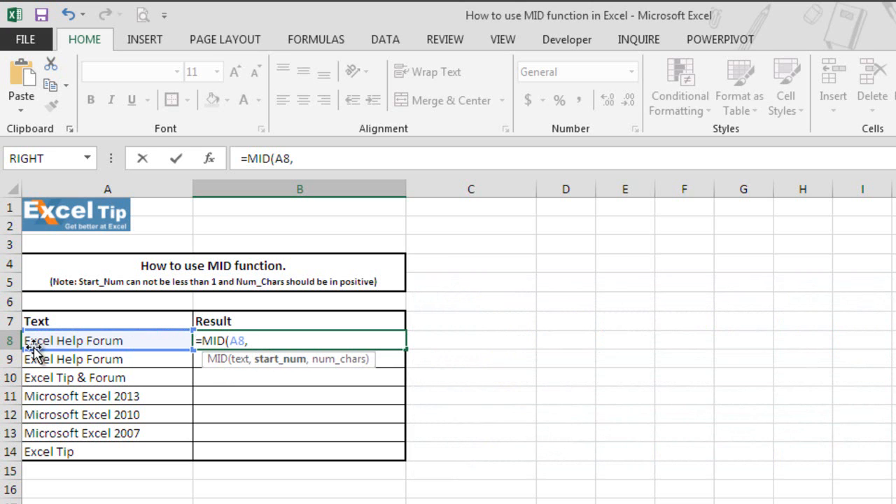
type("1,")
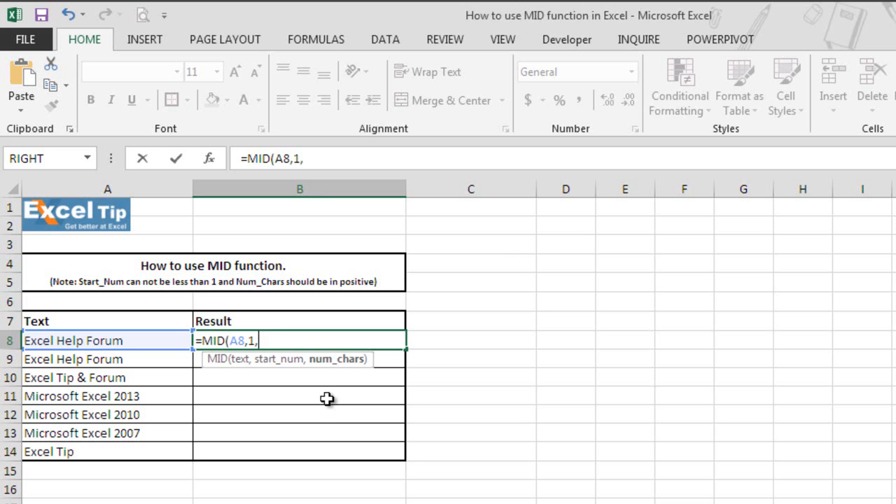
type("5)")
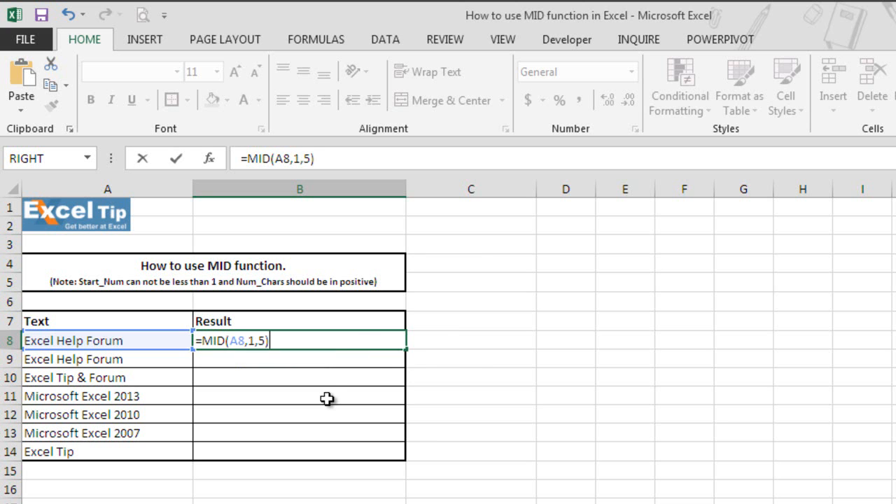
key("Return")
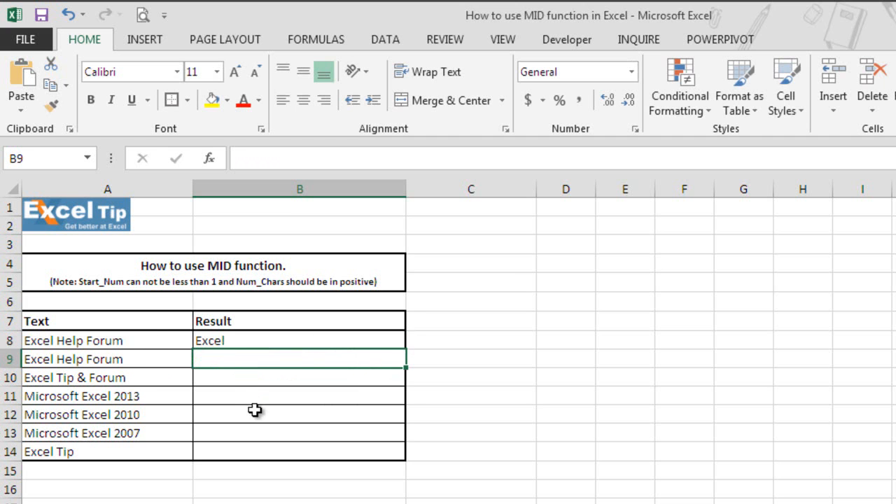
- Enter =MID(A9,7,4) in B9 to extract 4 characters from A9 starting at position 7
type("=mi")
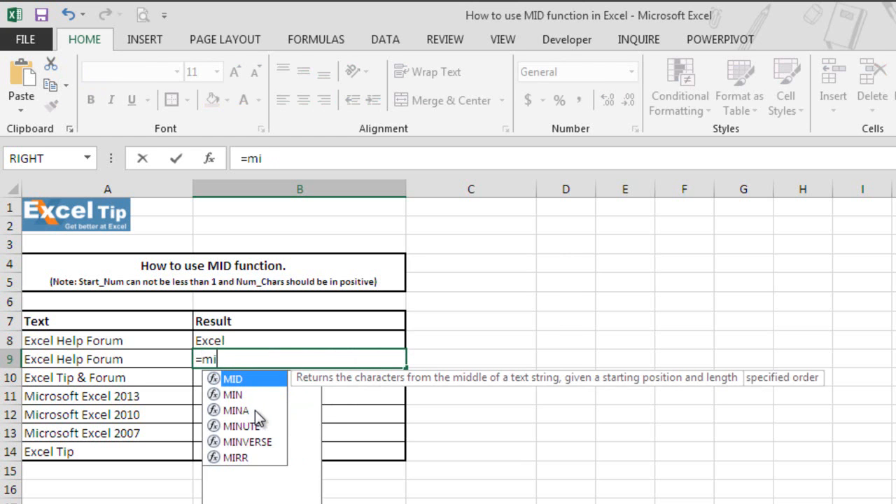
type("d")
key("Tab")
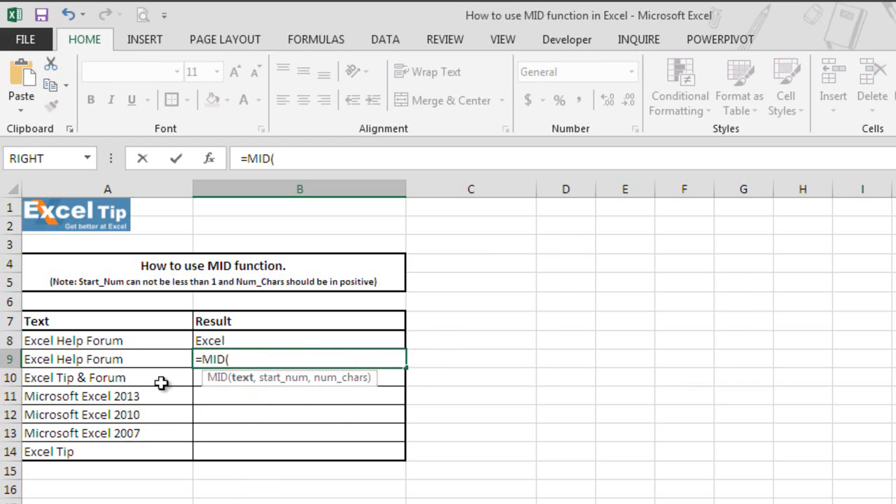
left_click(114, 359)
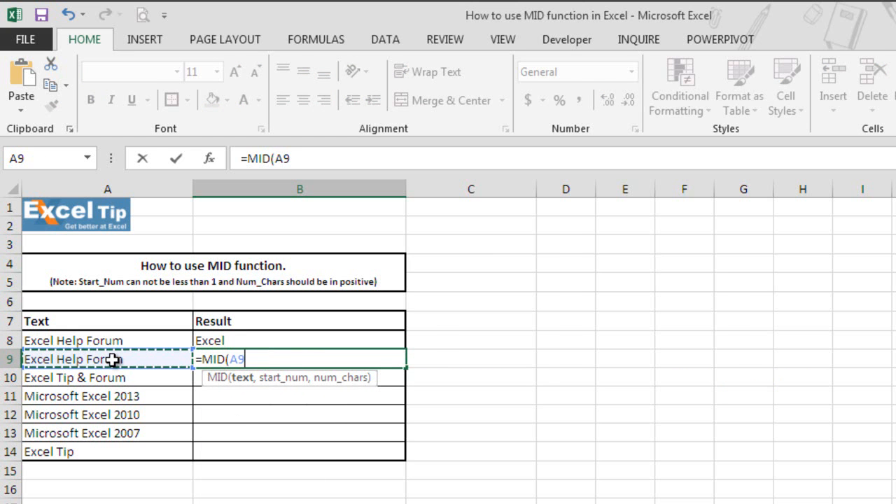
type(",7,4")
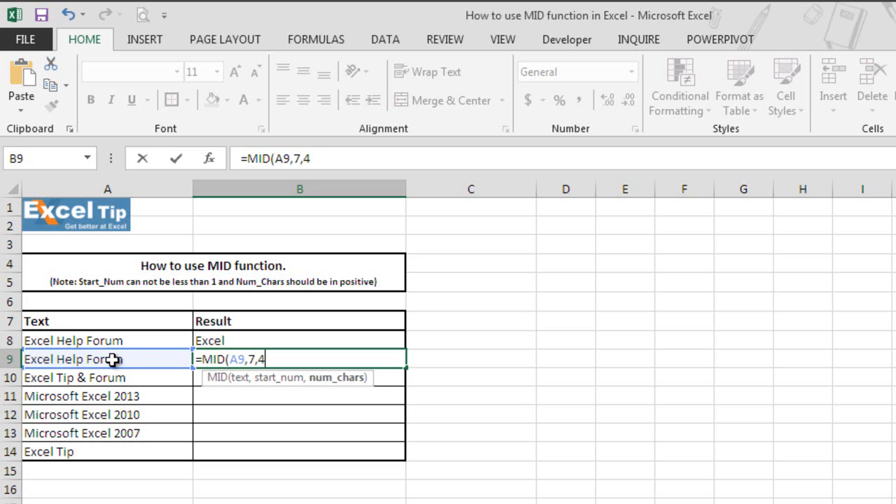
type(")")
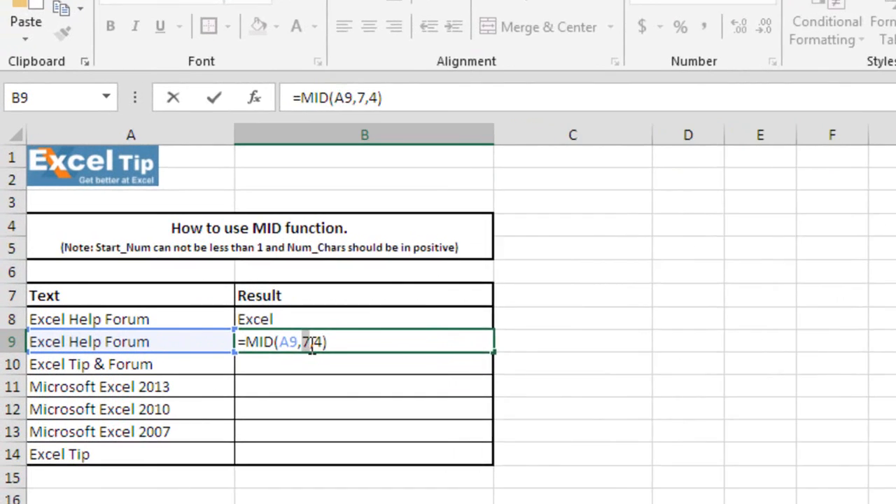
double_click(253, 360)
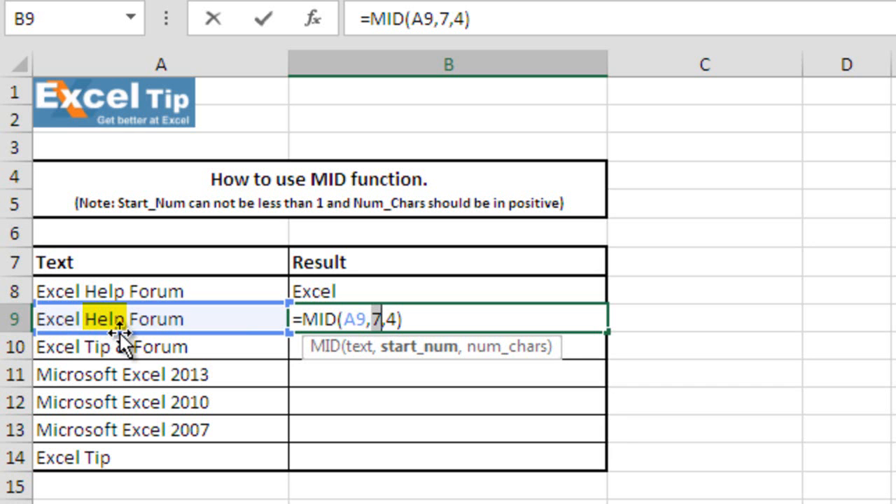
key("Right")
key("Return")
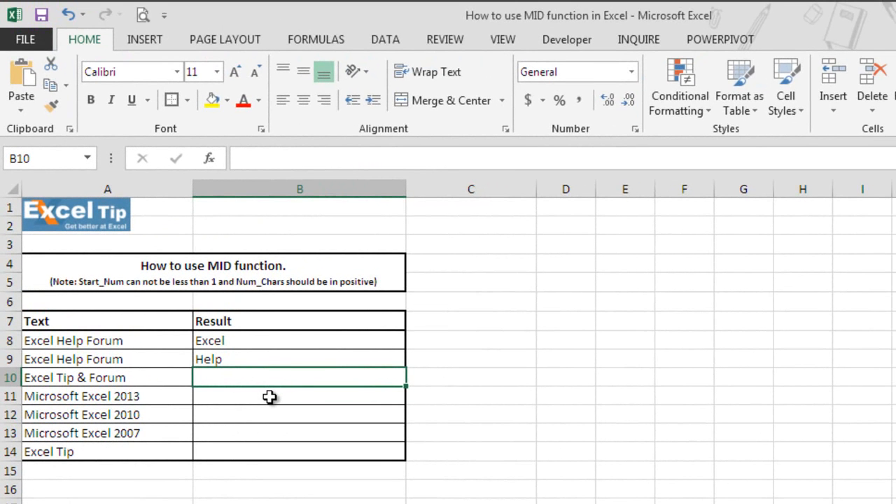
- Enter =MID(A10,11,1) in B10 to extract the single character at position 11 of A10
type("=mid")
key("Tab")
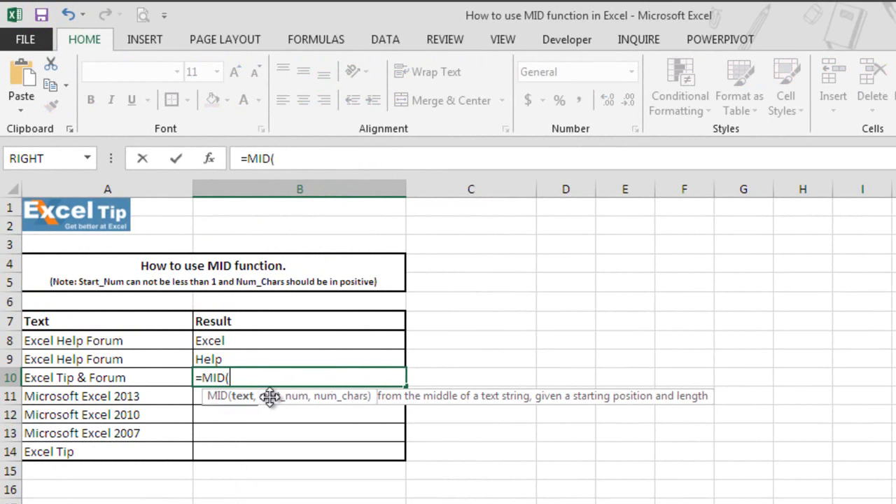
left_click(151, 378)
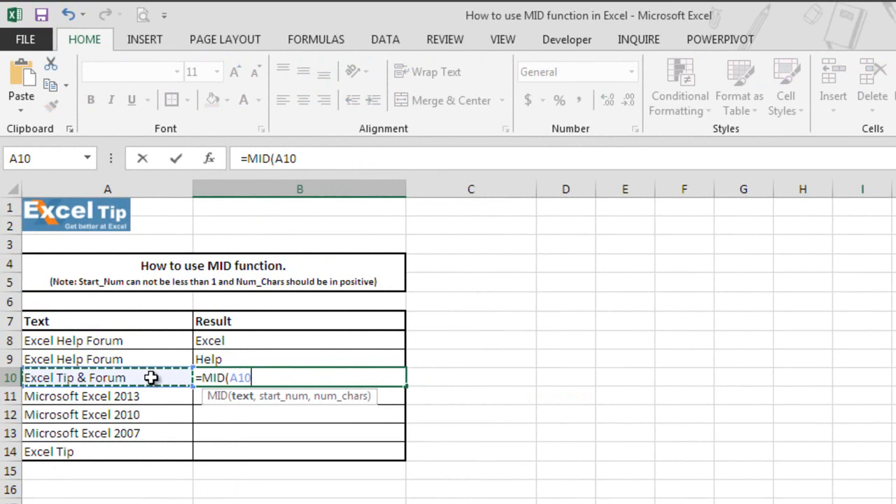
type(",")
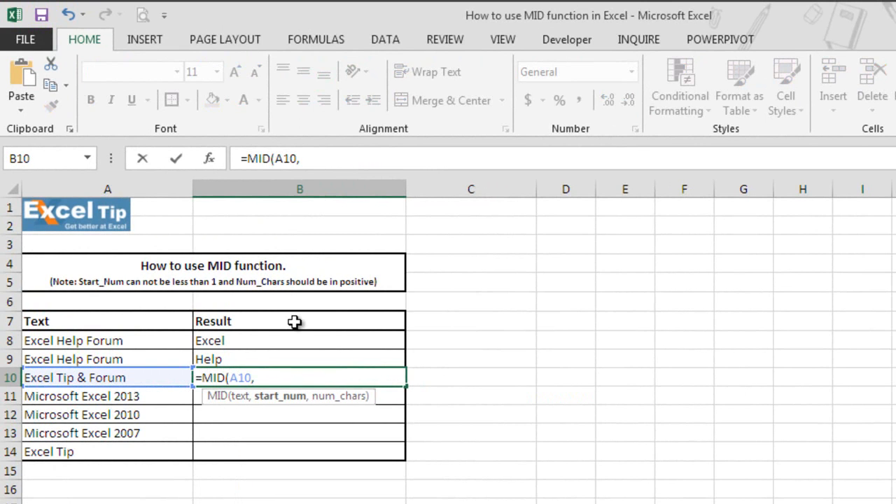
type("11,")
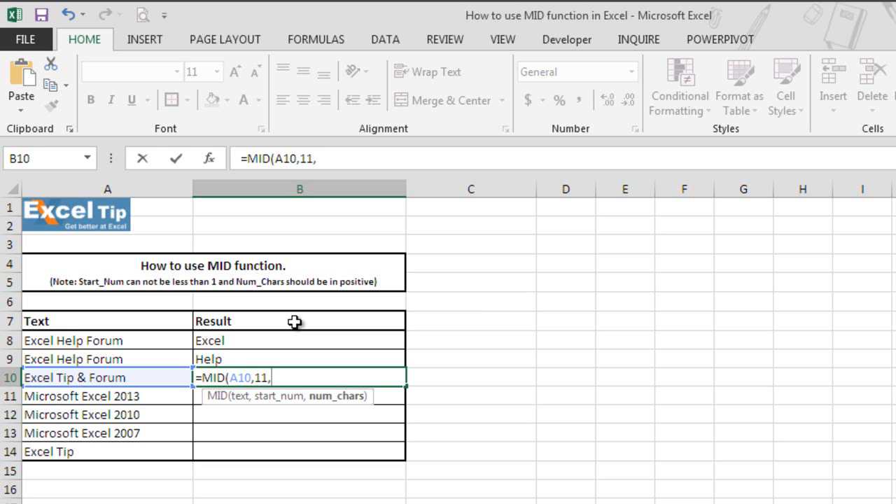
type("1)")
key("Return")
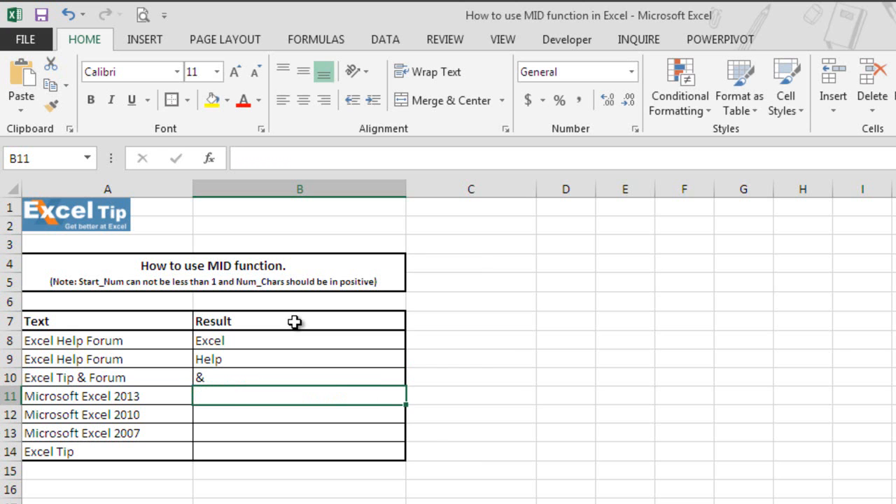
left_click(267, 379)
double_click(267, 380)
left_click_drag(271, 379, 279, 379)
key("Return")
- Enter =MID(A11,25,2) in B11, with a start position beyond the text length of A11
type("=")
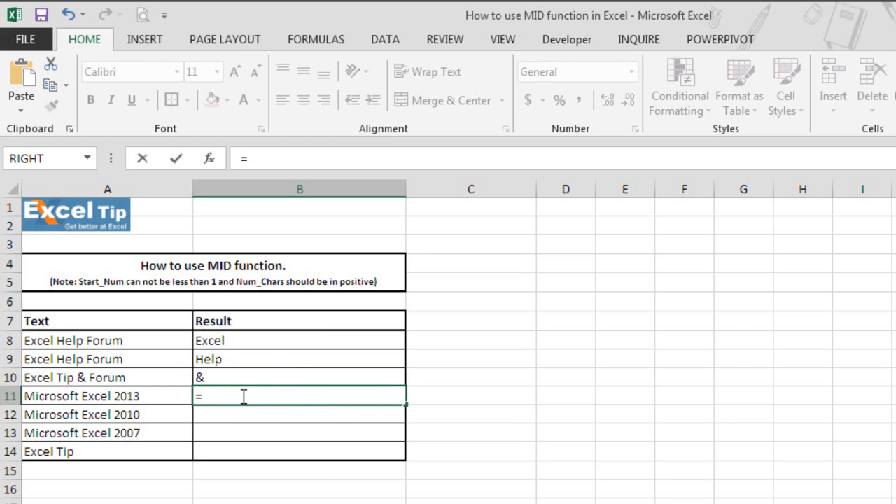
type("mi")
key("Tab")
left_click(124, 396)
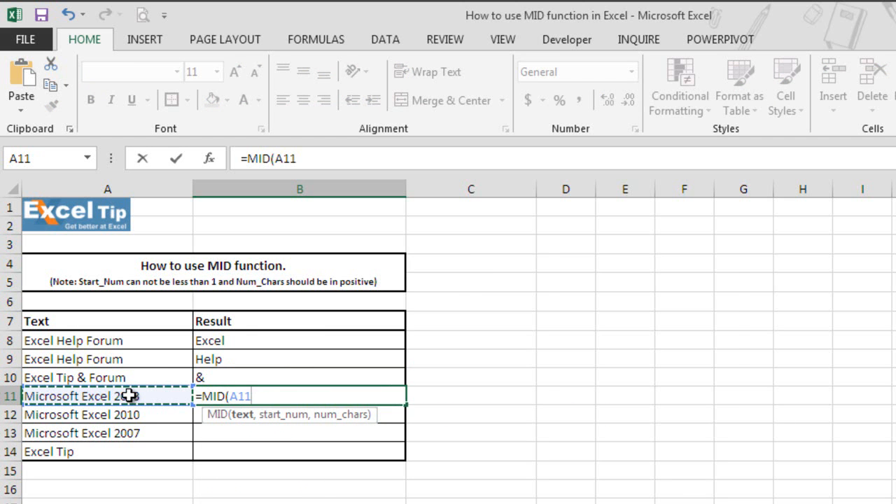
type(",25")
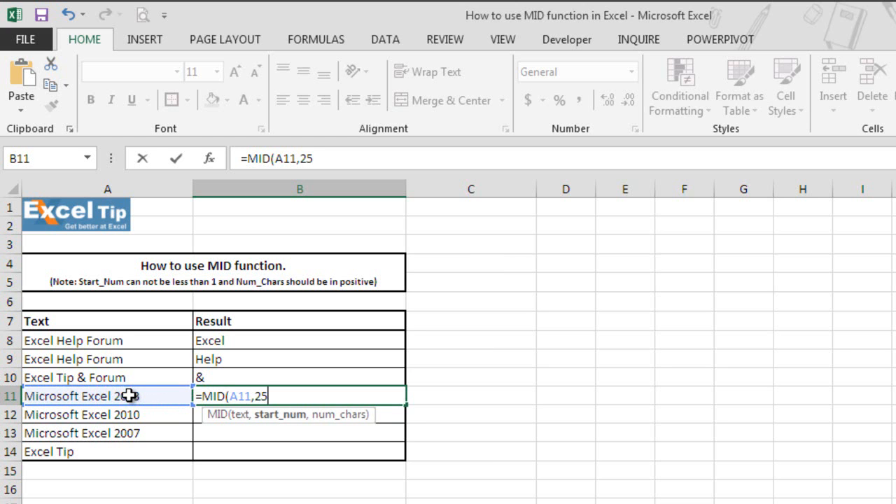
type(",")
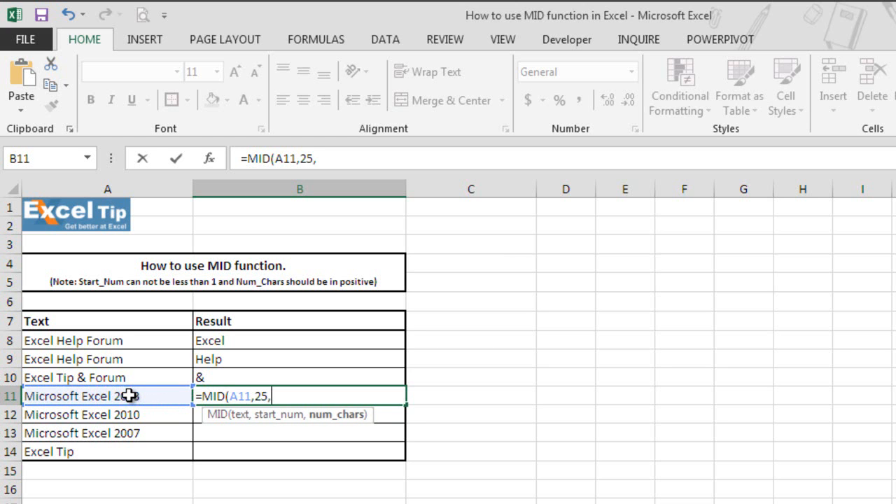
type("2)")
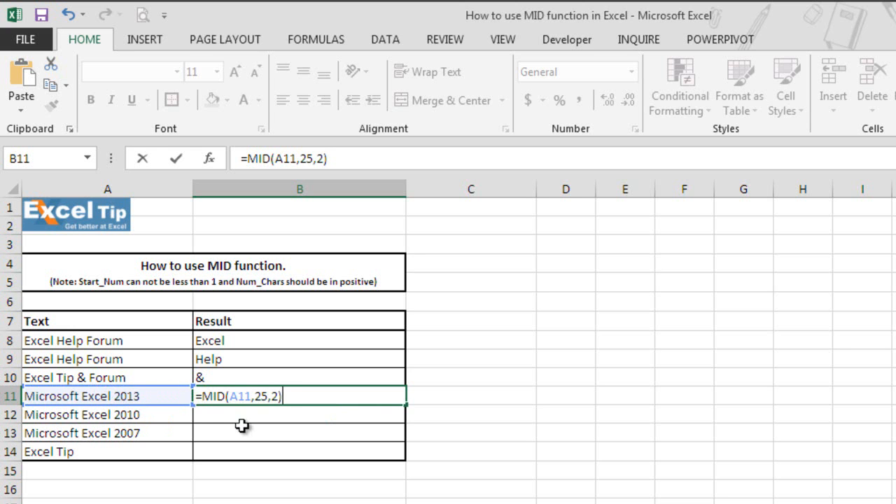
key("Return")
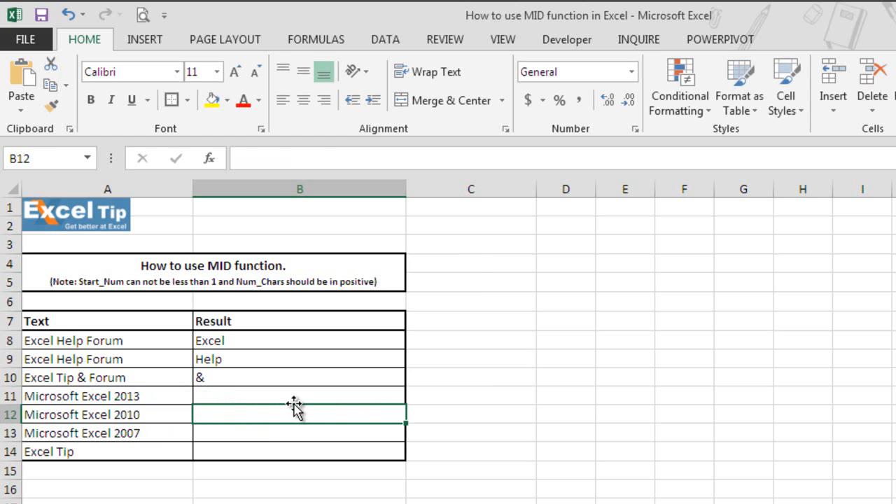
left_click(283, 399)
double_click(259, 397)
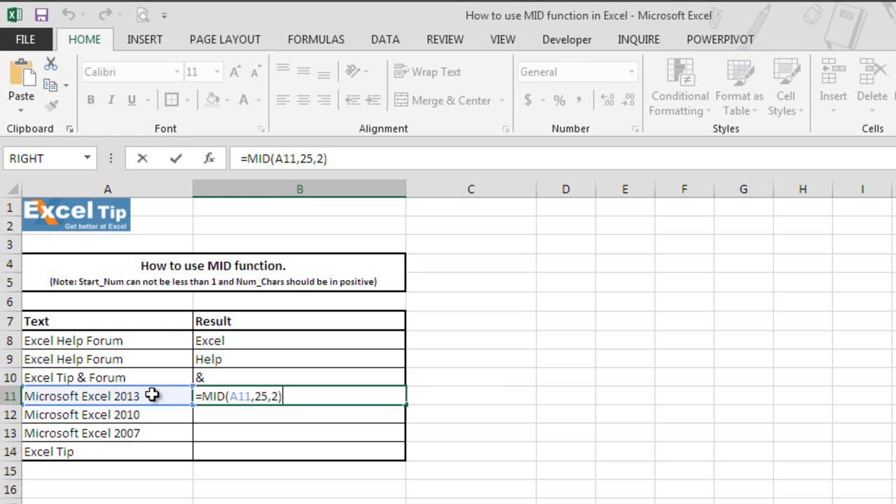
double_click(275, 396)
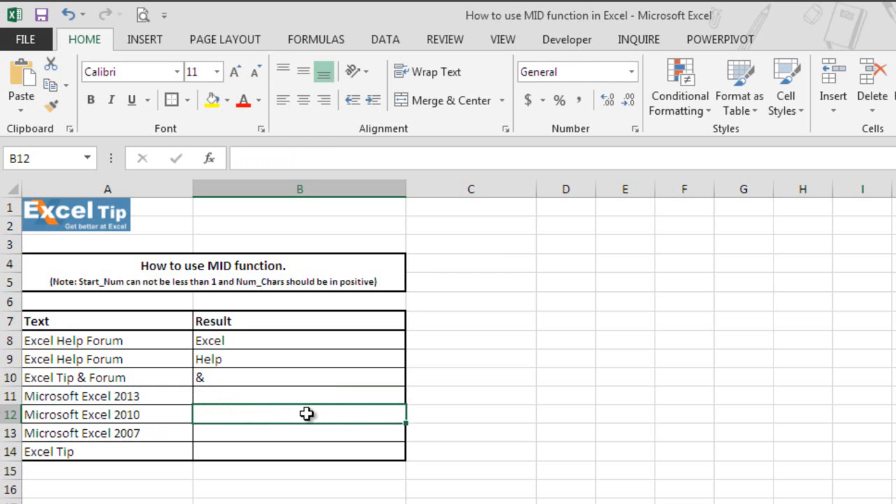
- Enter =MID(A12,-1,1) in B12, using a negative start position on A12
type("=mi")
key("Tab")
left_click(109, 414)
type(",-1,")
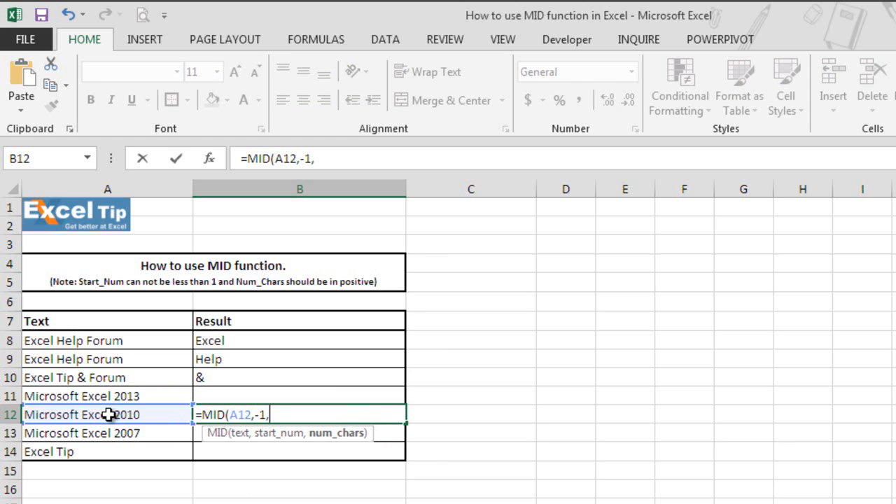
type("2")
key("BackSpace")
type("1)")
key("Return")
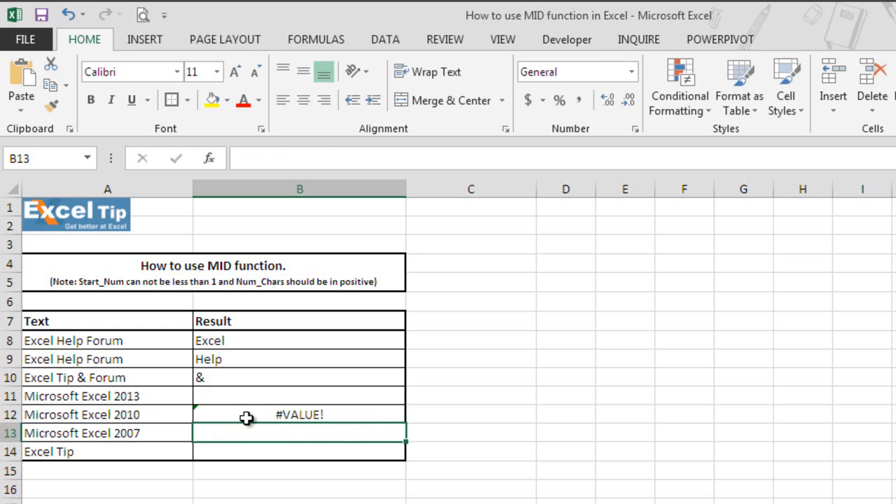
- Edit the B12 formula to =MID(A12,1,-1), making the number of characters negative instead
double_click(287, 414)
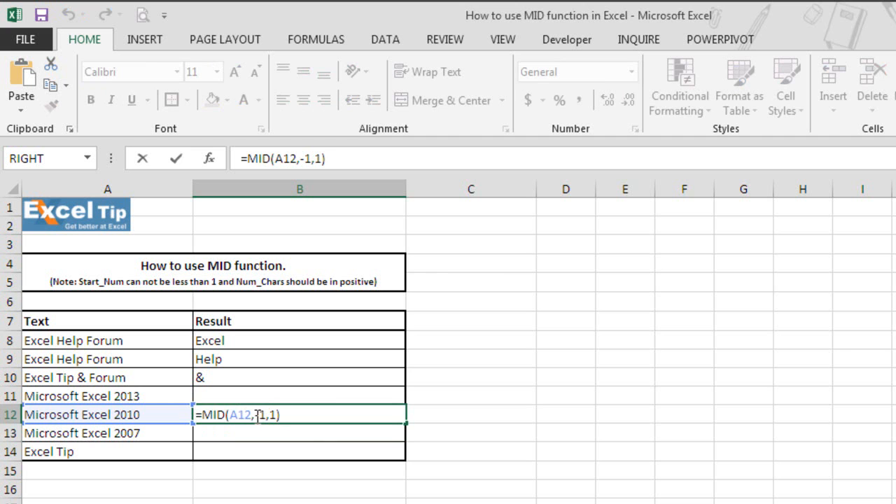
left_click_drag(256, 415, 268, 415)
type("1")
key("Right")
type("-")
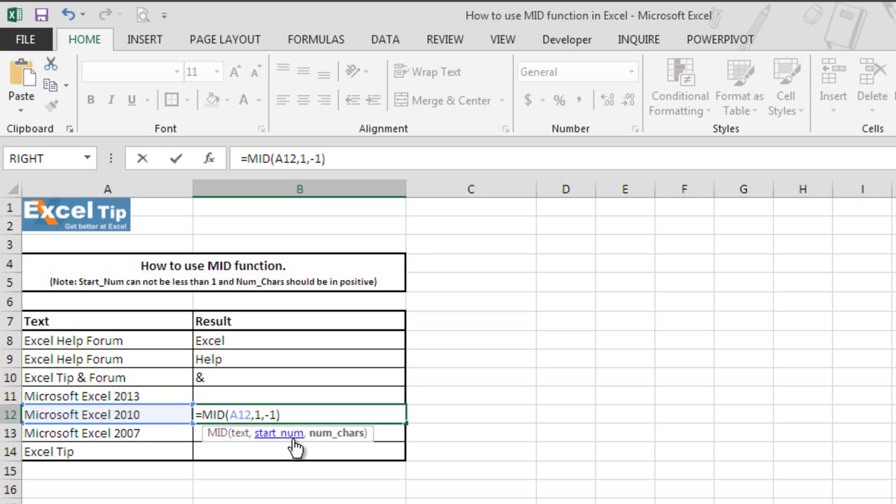
key("Return")
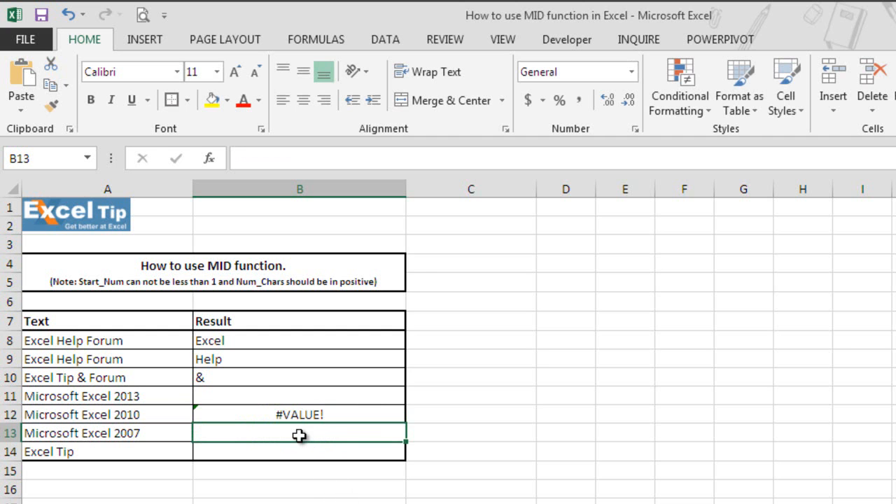
- Enter =MID(A13,11,0) in B13, requesting zero characters from position 11 of A13
type("=")
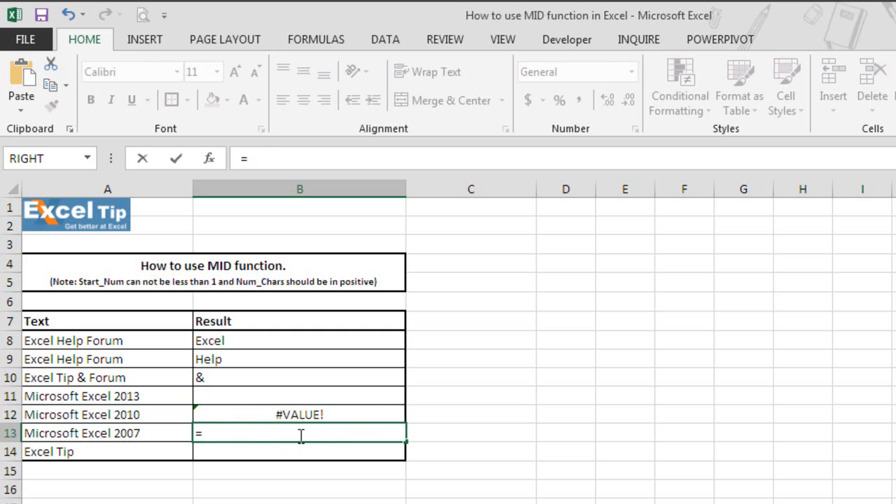
type("mid")
key("Tab")
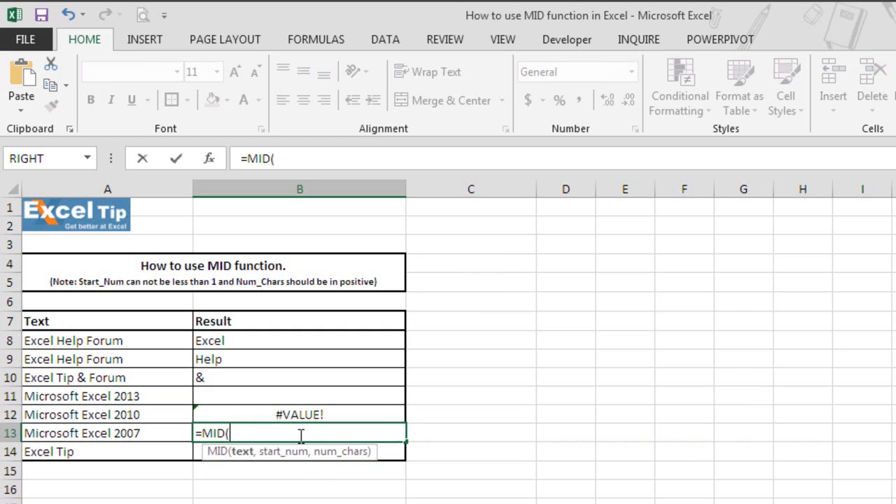
left_click(163, 433)
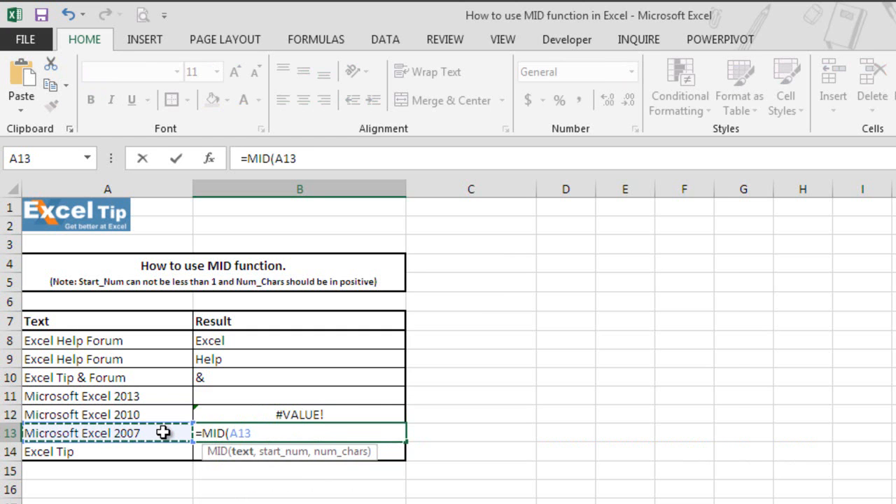
type(",")
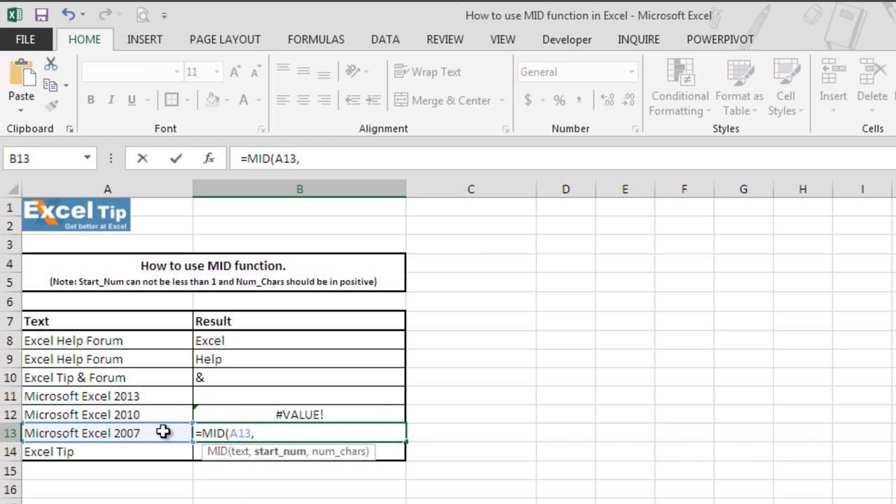
type("11,0)")
key("Return")
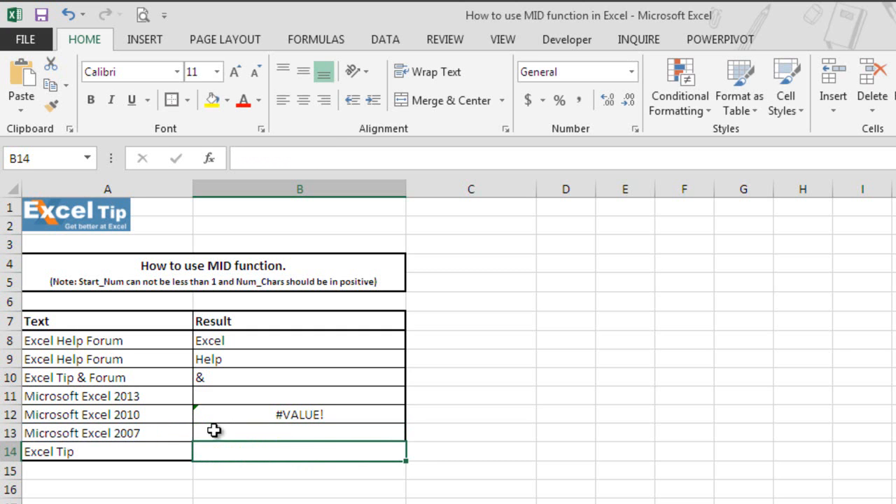
left_click(290, 433)
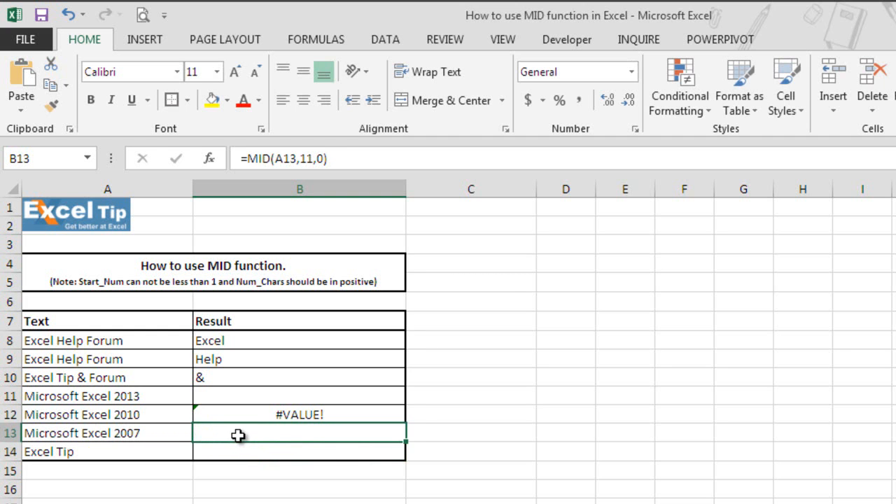
- Enter =MID(A14,1,15) in B14, asking for more characters than A14's text contains
left_click(262, 452)
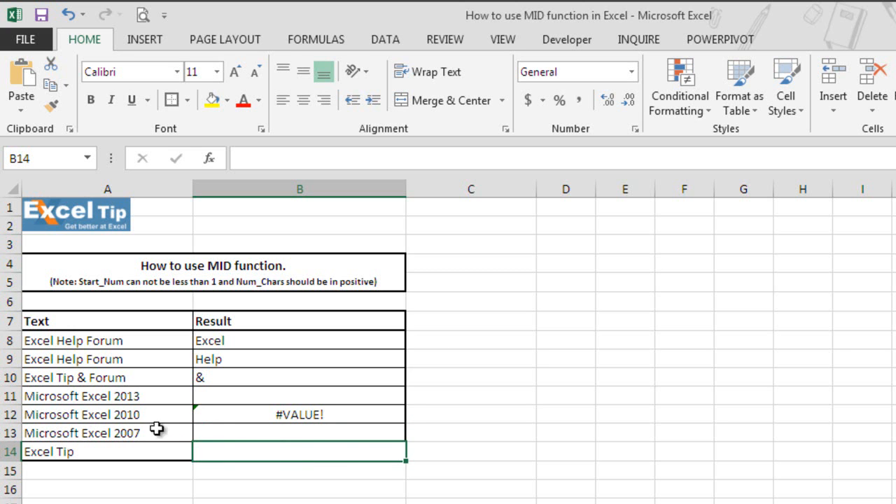
double_click(270, 458)
type("=mid")
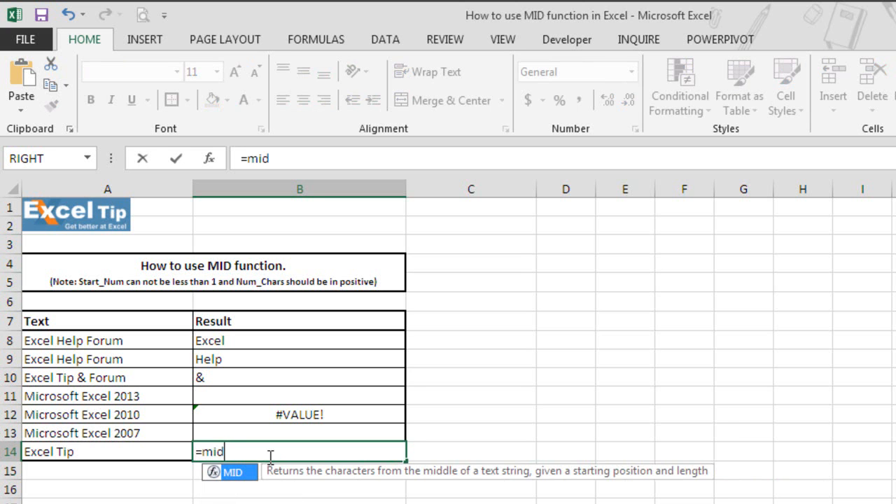
key("Tab")
left_click(84, 455)
type(",")
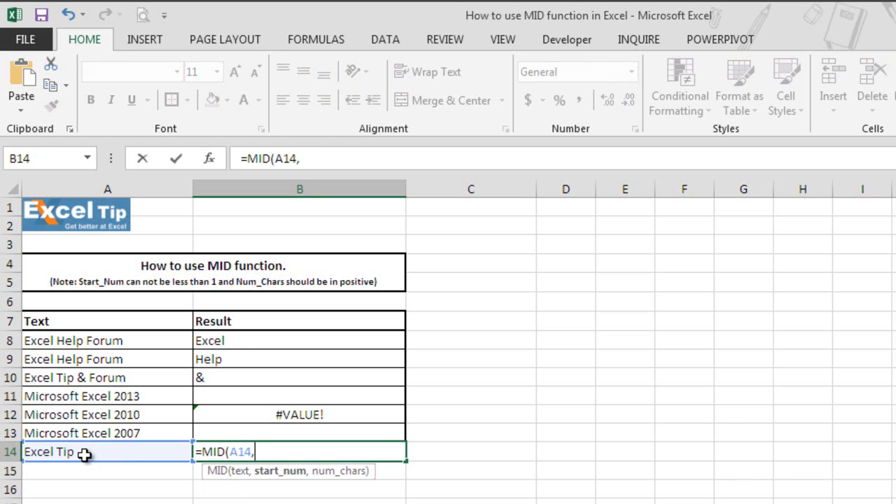
type("1,")
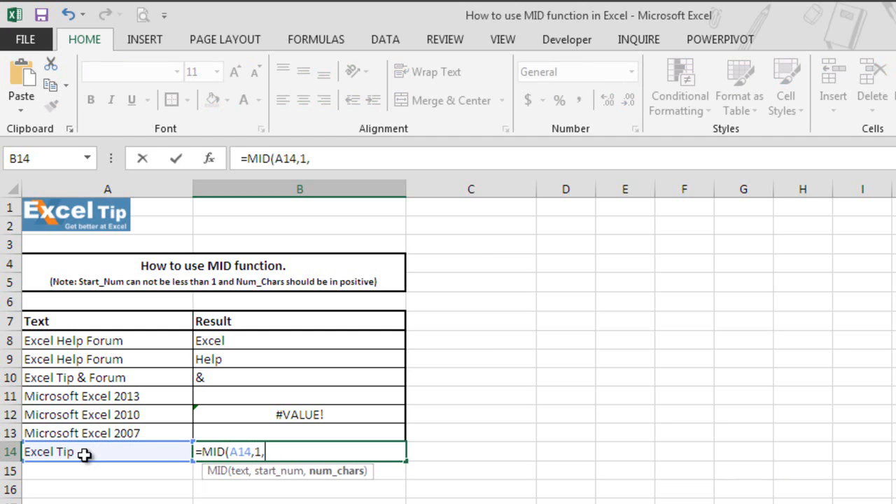
type("15)")
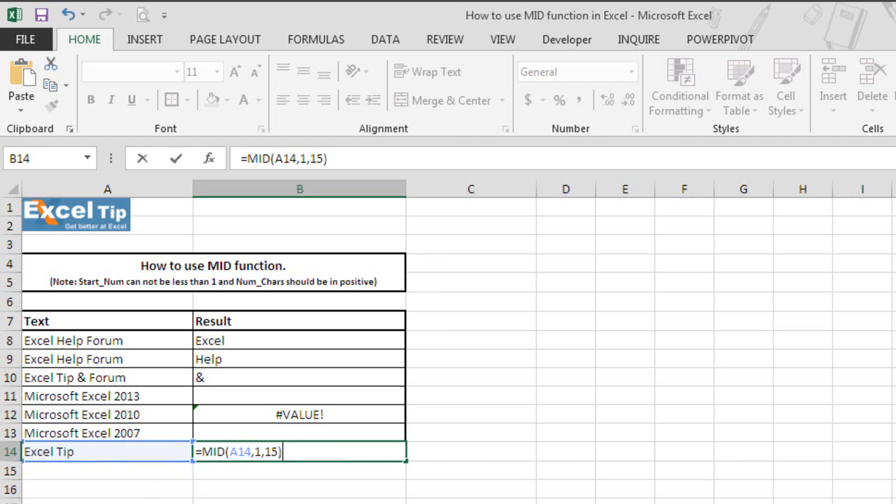
key("Return")
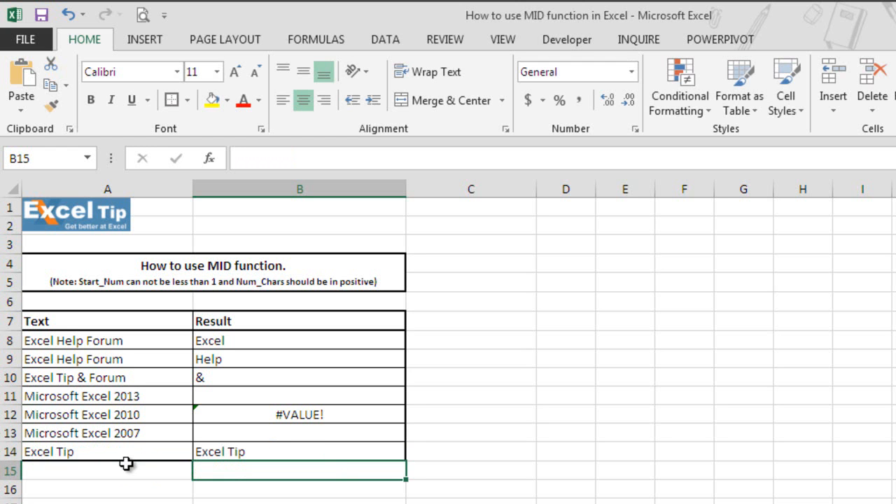
left_click(299, 503)
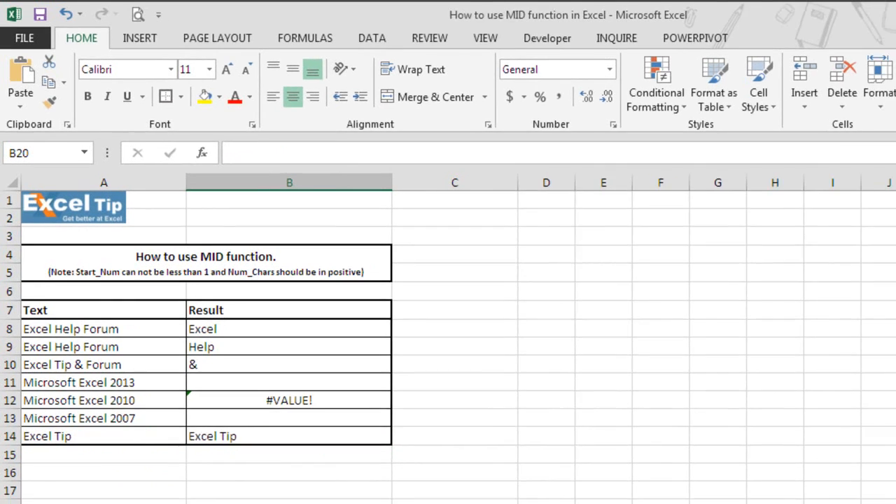